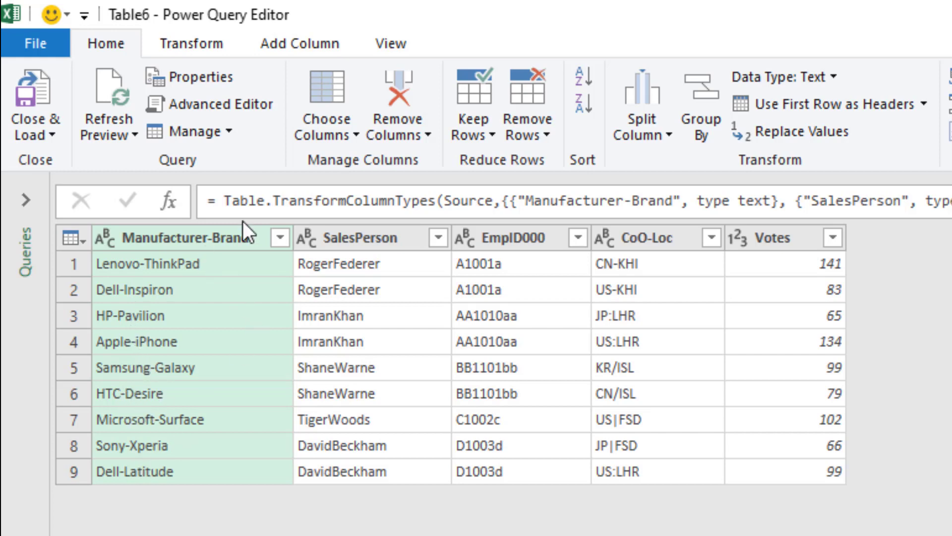
Split the Manufacturer-Brand column by the custom delimiter "-" at each occurrence of the delimiter
left_click(645, 139)
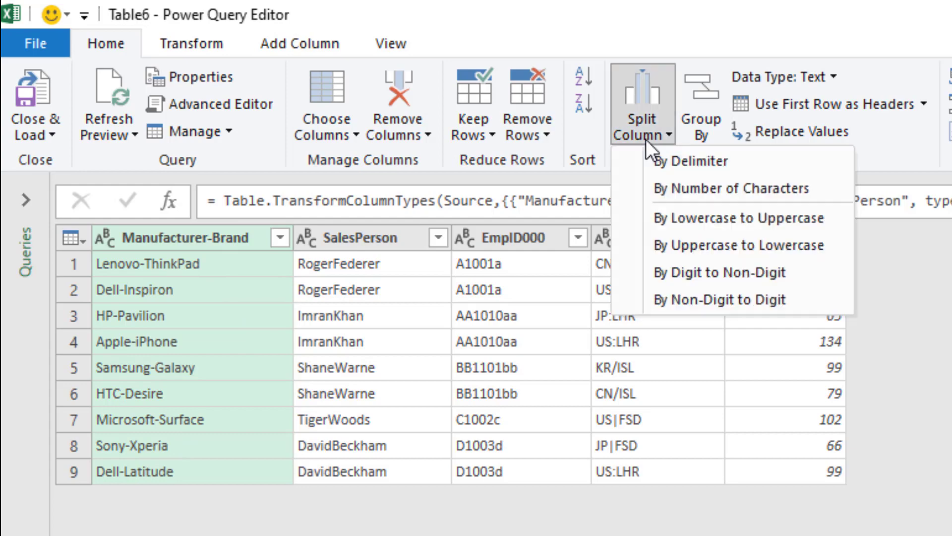
left_click(653, 156)
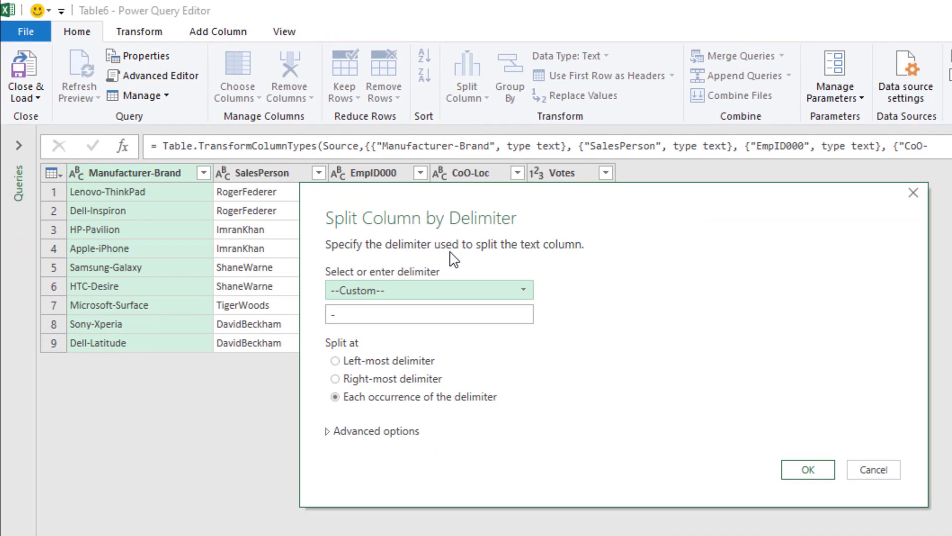
left_click(362, 314)
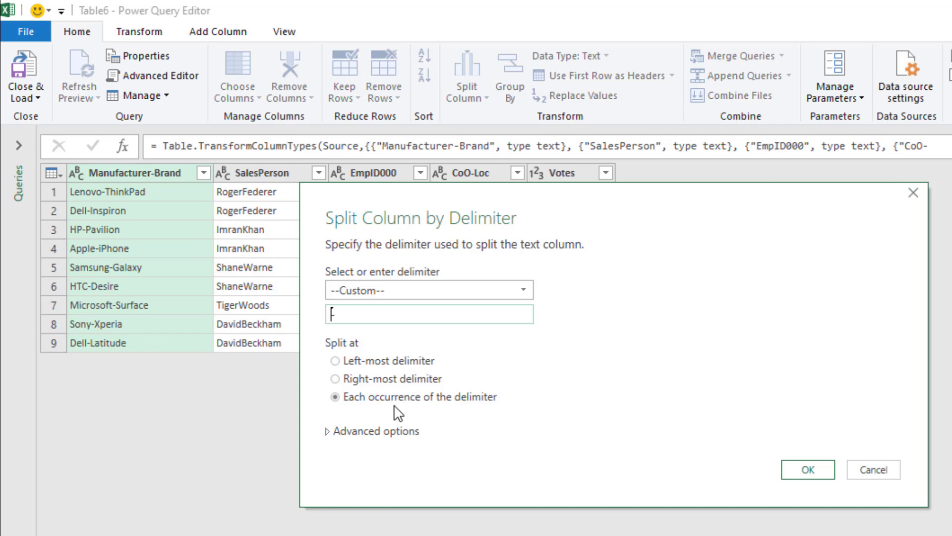
left_click(816, 464)
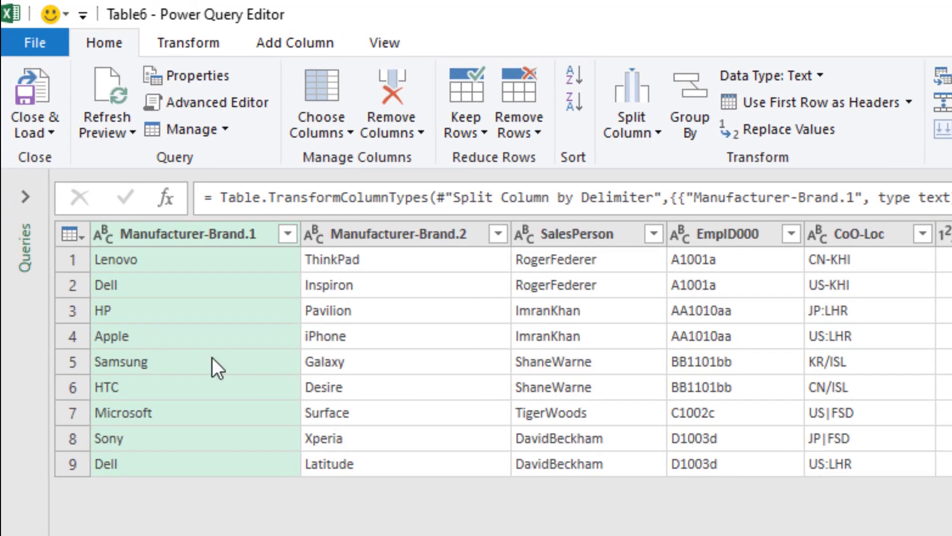
Rename the Manufacturer-Brand.1 column as Manufacturer
double_click(227, 240)
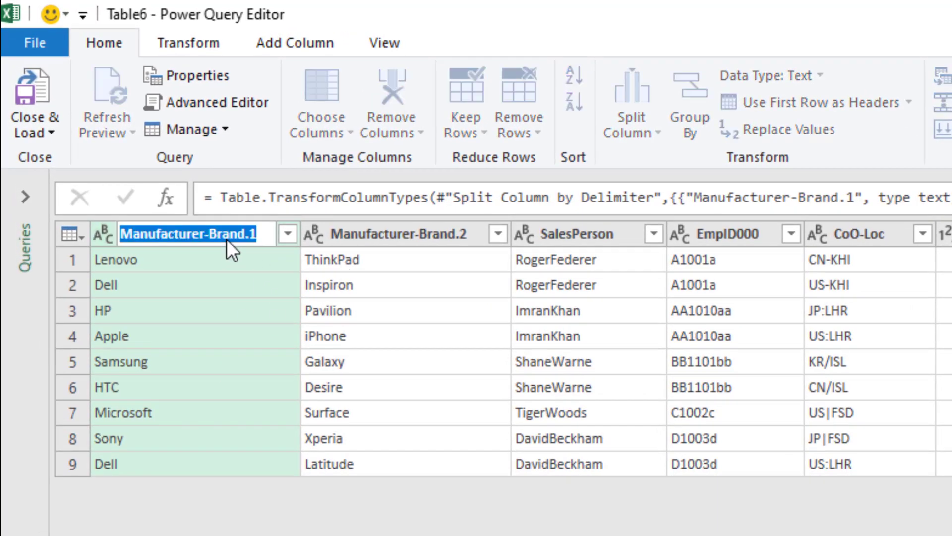
key("End")
key("BackSpace")
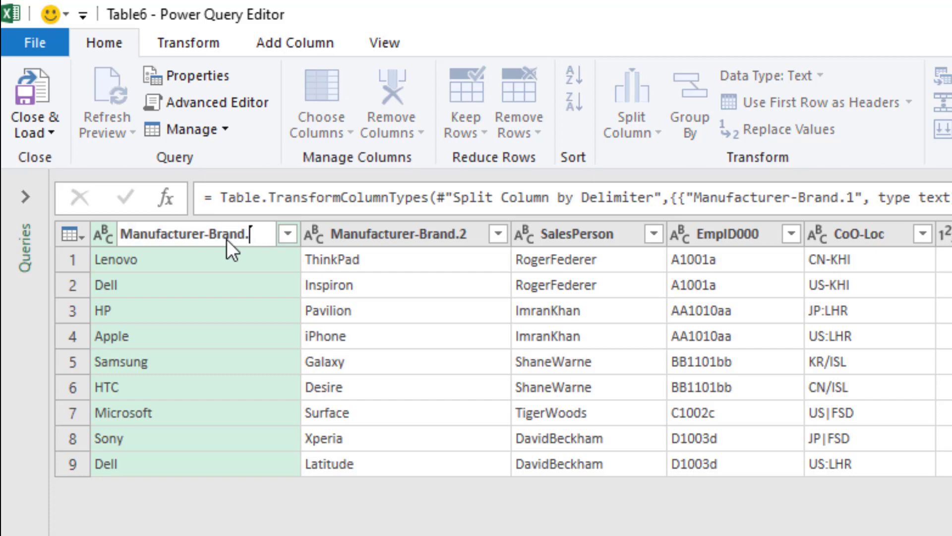
key("Return")
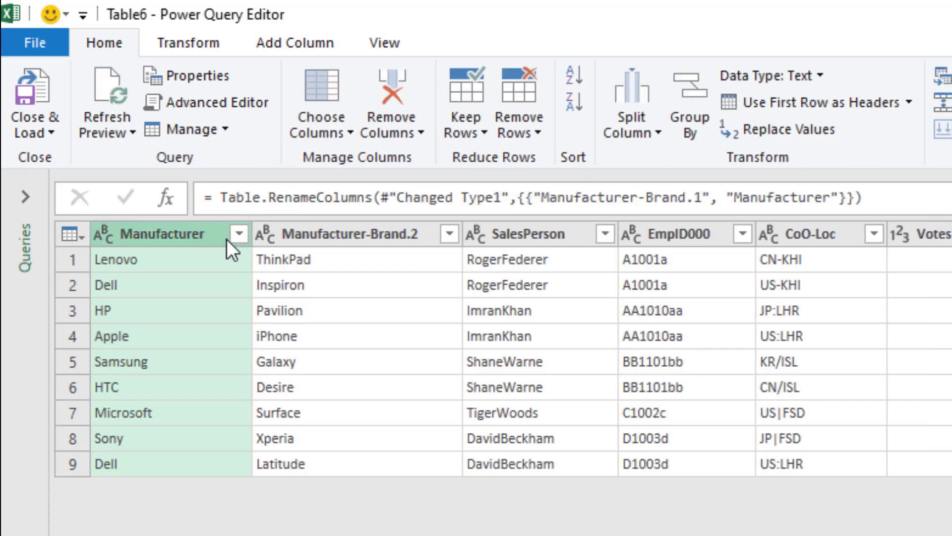
Rename the Manufacturer-Brand.2 column as Brand
double_click(323, 239)
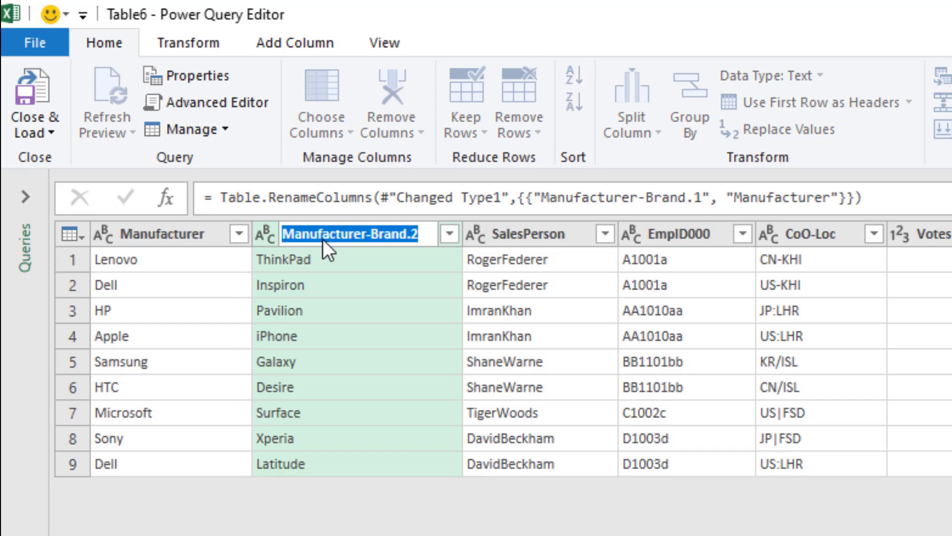
key("Home")
key("Delete")
key("Delete")
key("Delete")
key("Delete")
key("Delete")
key("Delete")
key("Delete")
key("Delete")
key("Delete")
key("Delete")
key("Delete")
key("Delete")
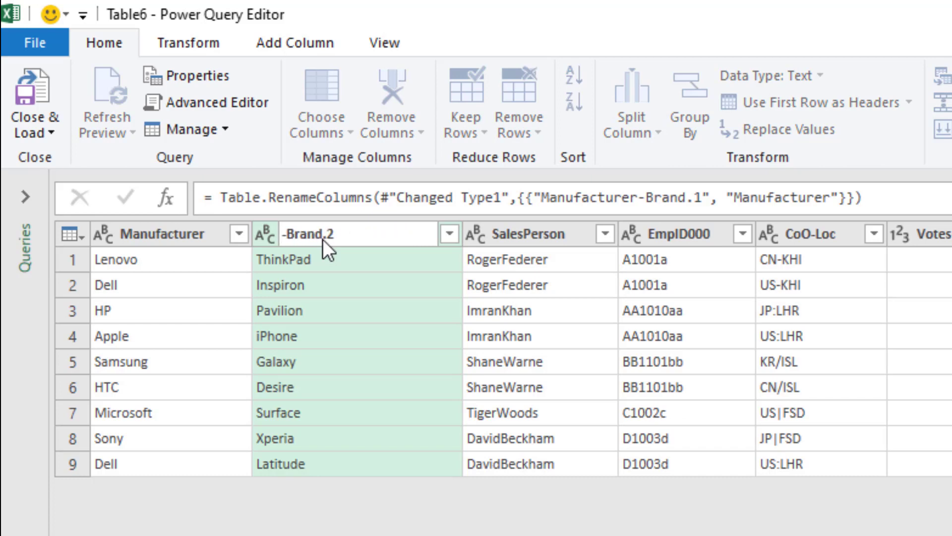
key("End")
key("Return")
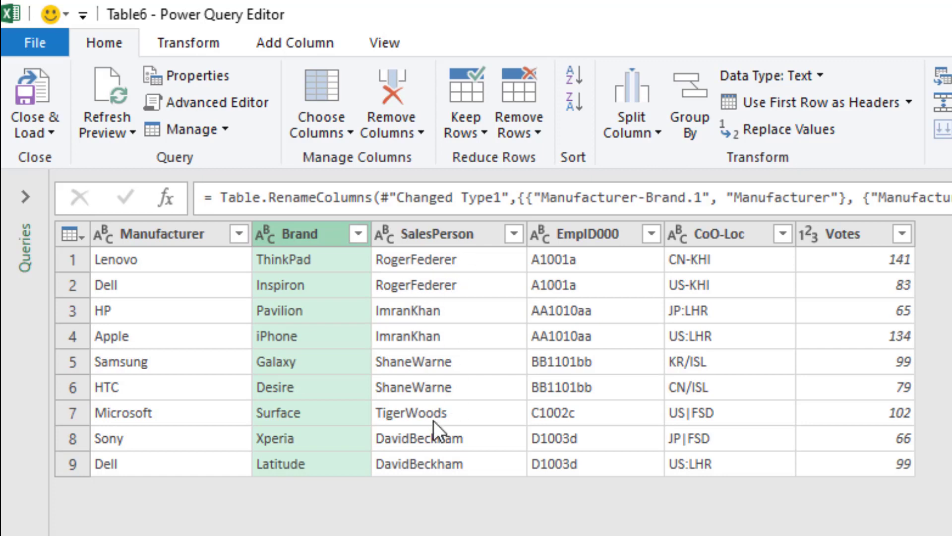
Split the SalesPerson column at each transition from lowercase to uppercase
left_click(470, 241)
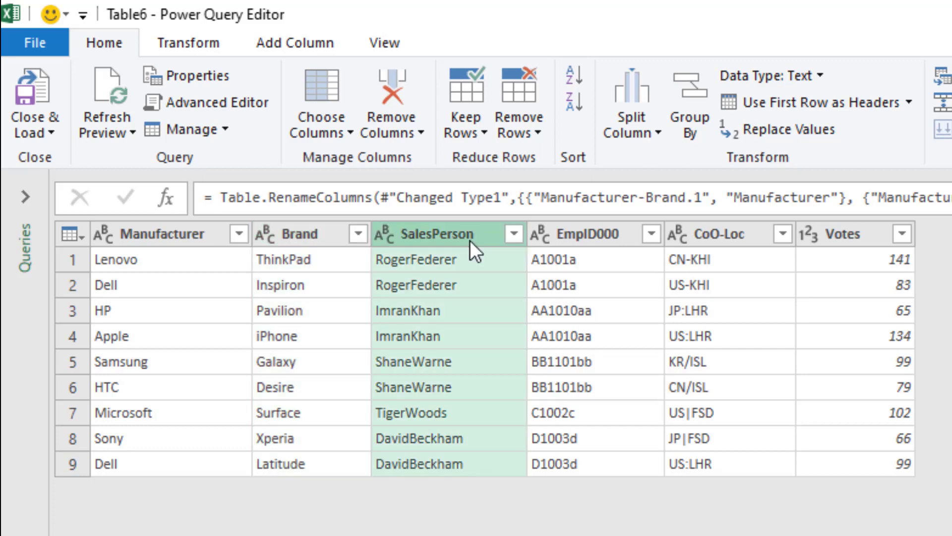
left_click(636, 135)
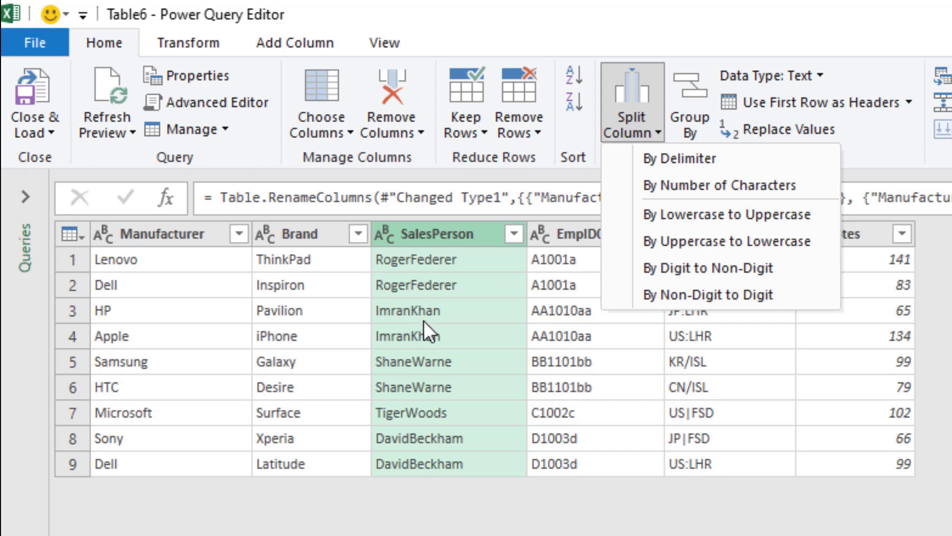
left_click(719, 219)
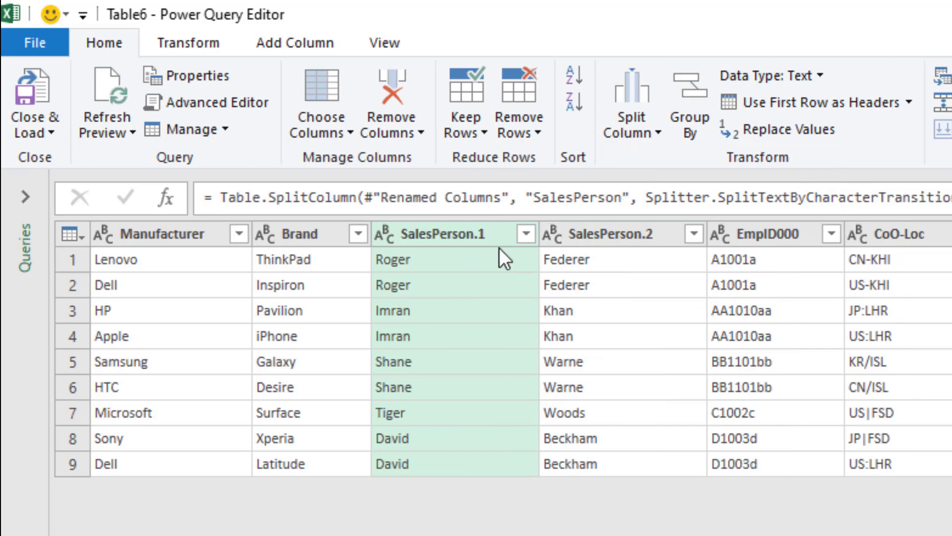
Rename the two split sales person columns as "Sales Person first" and "Sales Person last"
double_click(474, 239)
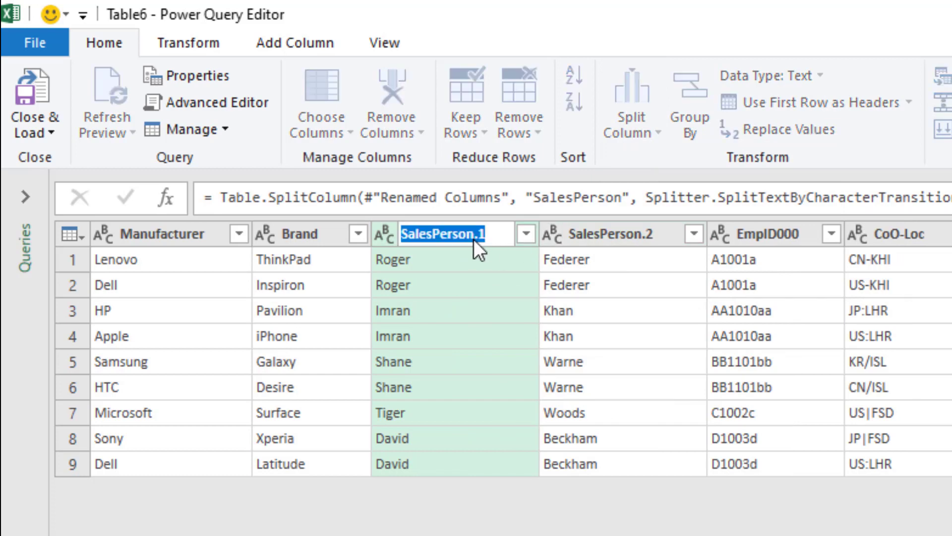
type("Sales Per")
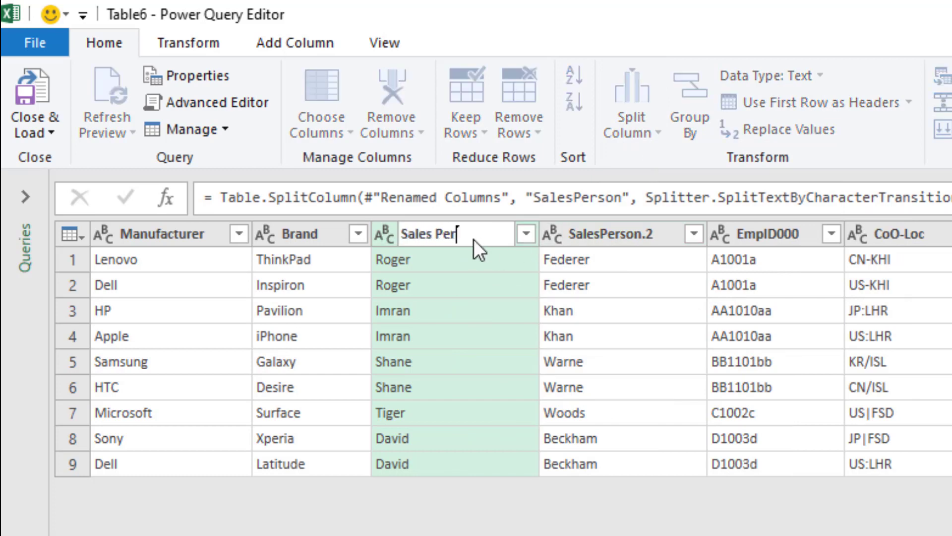
type("son first")
double_click(622, 235)
type("Sales Person L")
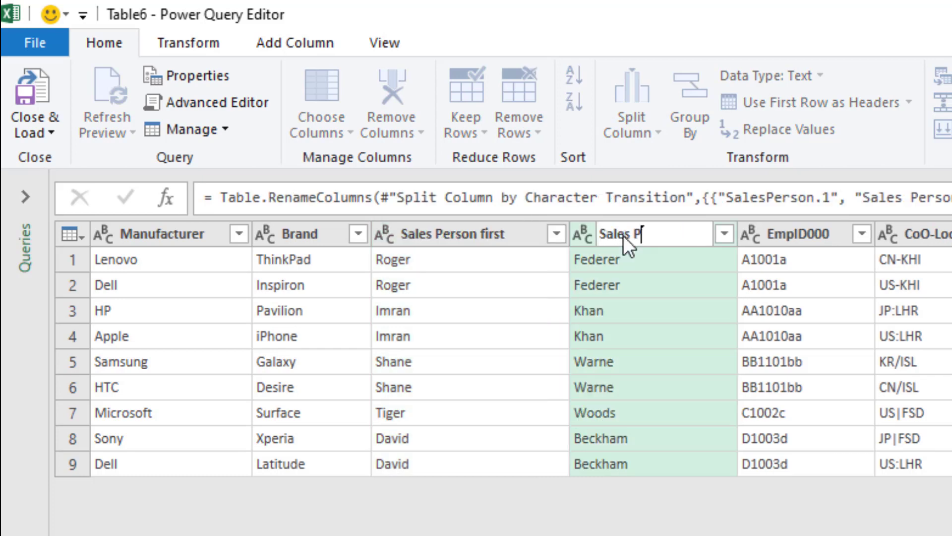
type("ast")
key("Return")
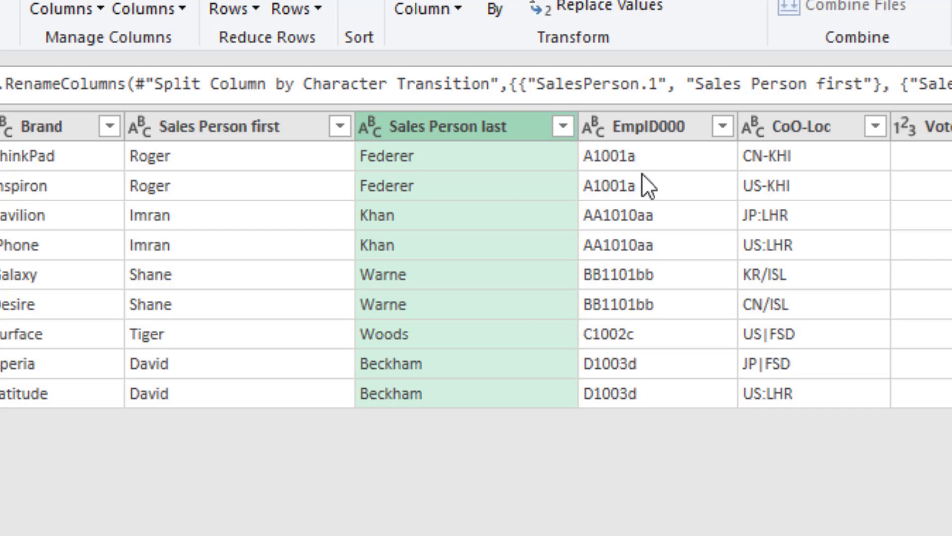
Split the EmpID000 column at the transition from non-digit to digit
left_click(644, 127)
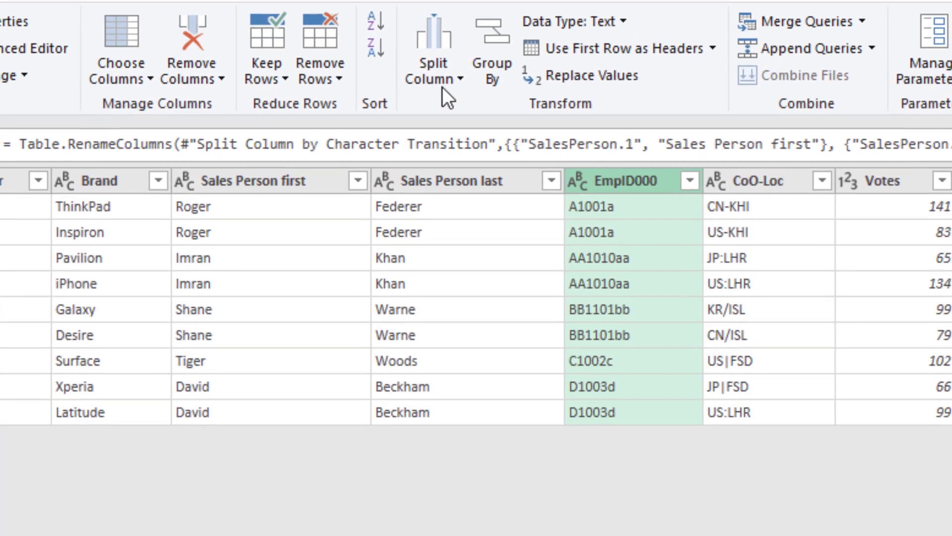
left_click(440, 81)
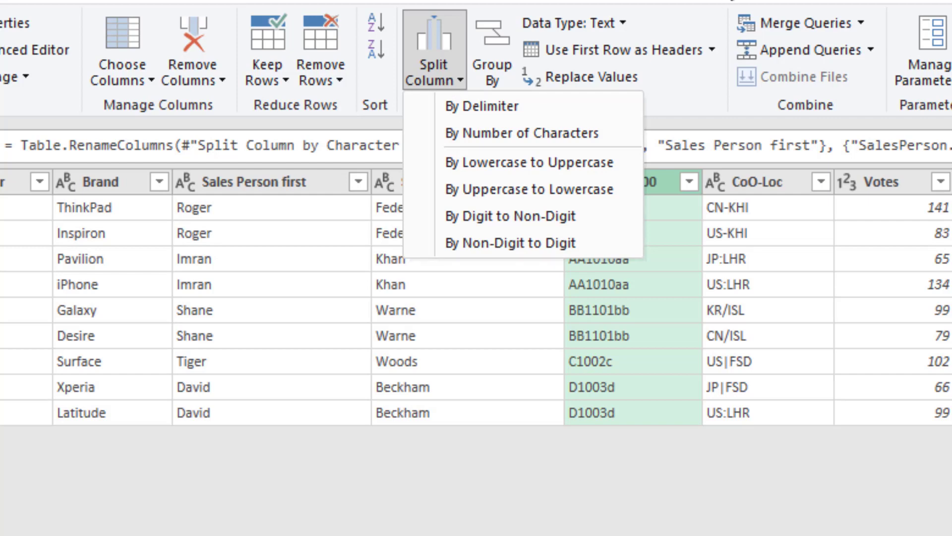
left_click(589, 278)
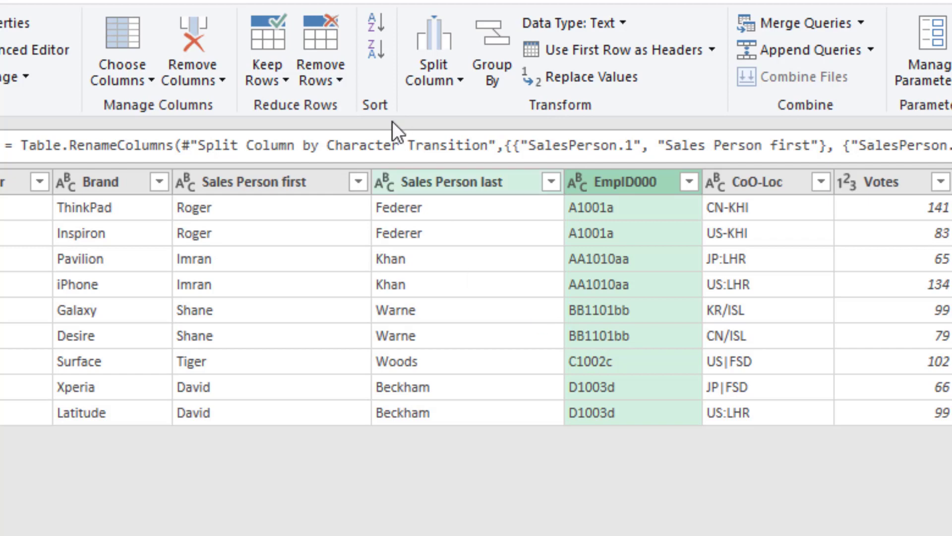
left_click(445, 81)
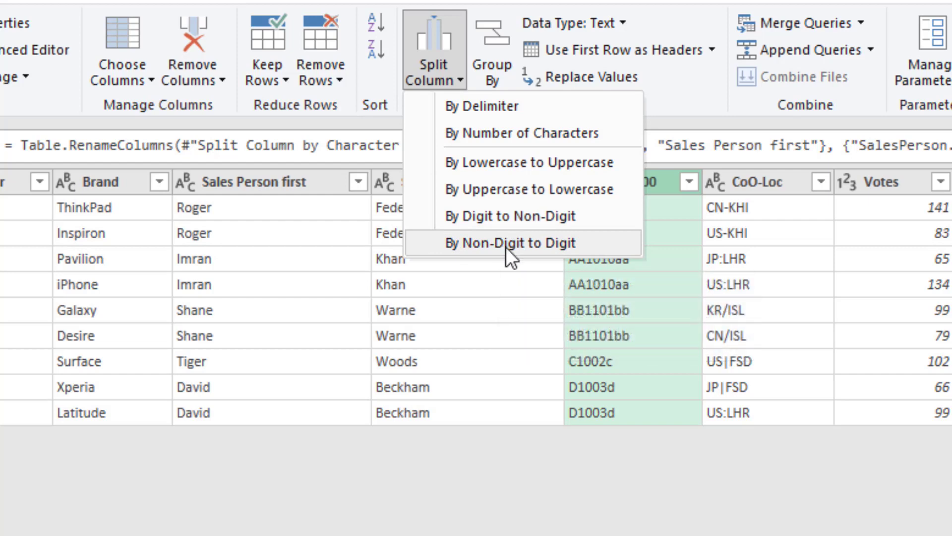
left_click(446, 243)
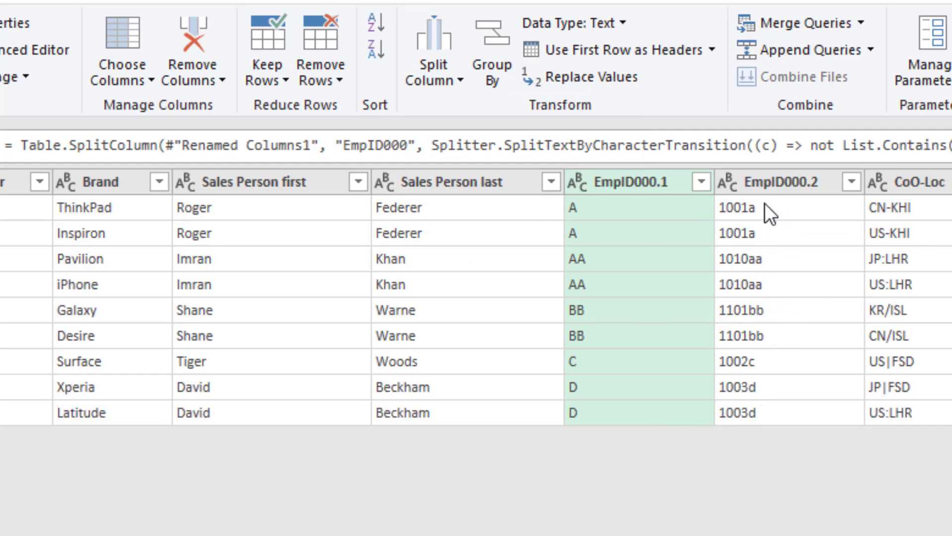
Split the EmpID000.2 column at the transition from digit to non-digit
left_click(786, 187)
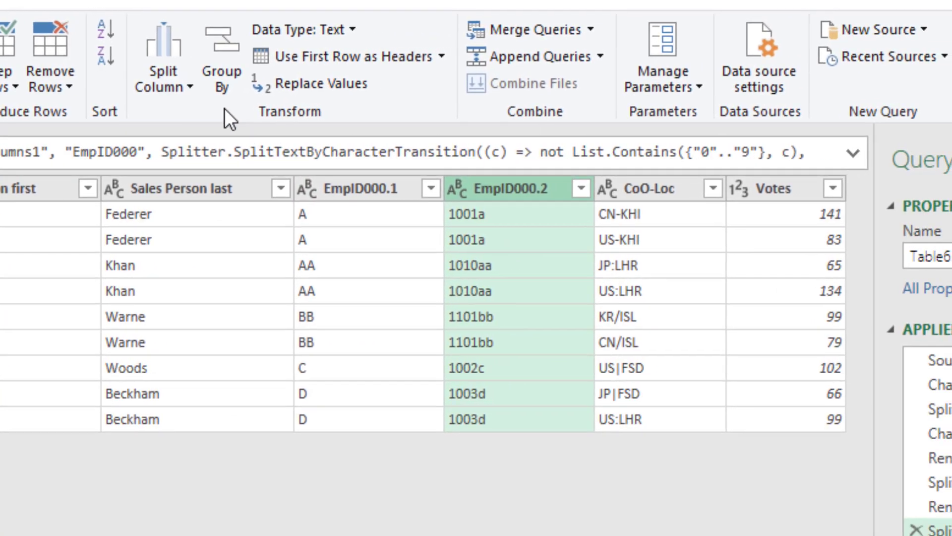
left_click(181, 92)
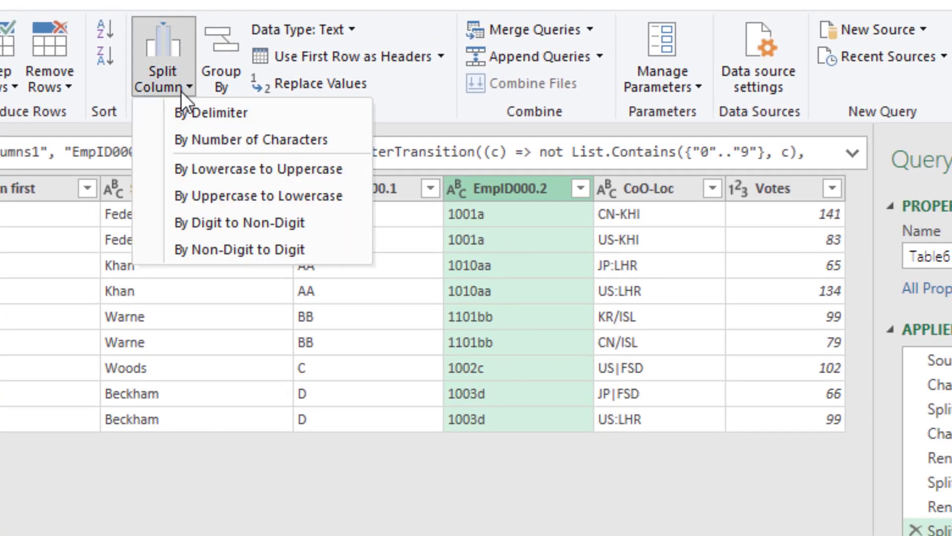
left_click(205, 221)
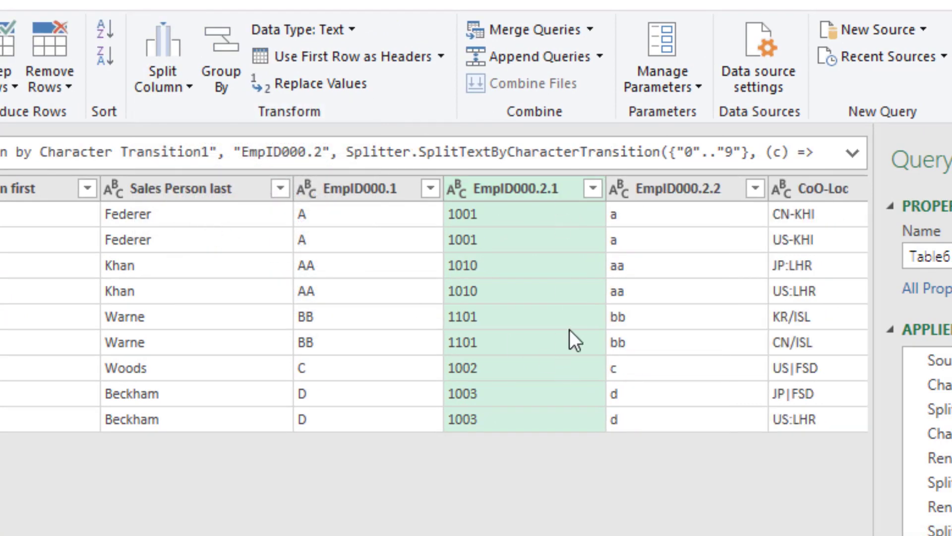
Rename the EmpID000.1 column holding the leading letters as EmpID-1
left_click(370, 188)
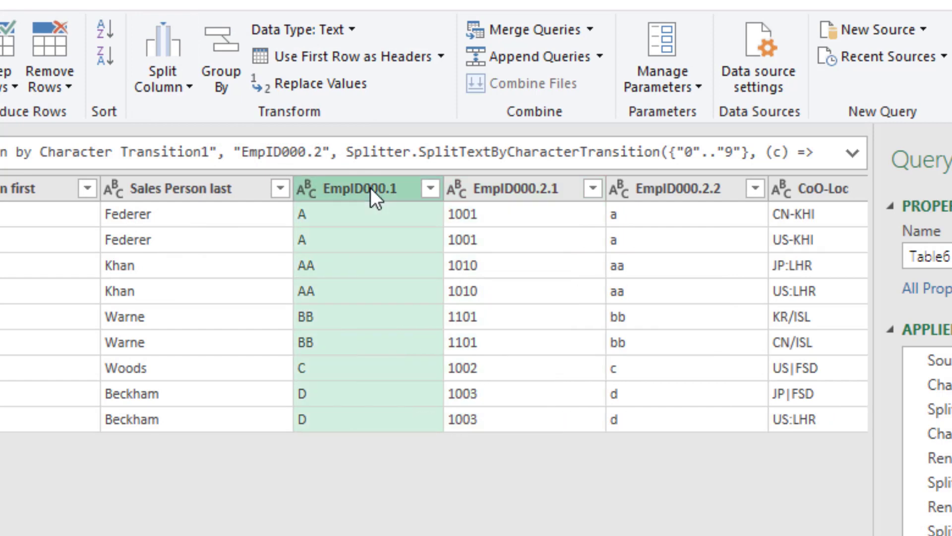
double_click(371, 188)
key("End")
key("BackSpace")
key("BackSpace")
key("BackSpace")
key("BackSpace")
key("BackSpace")
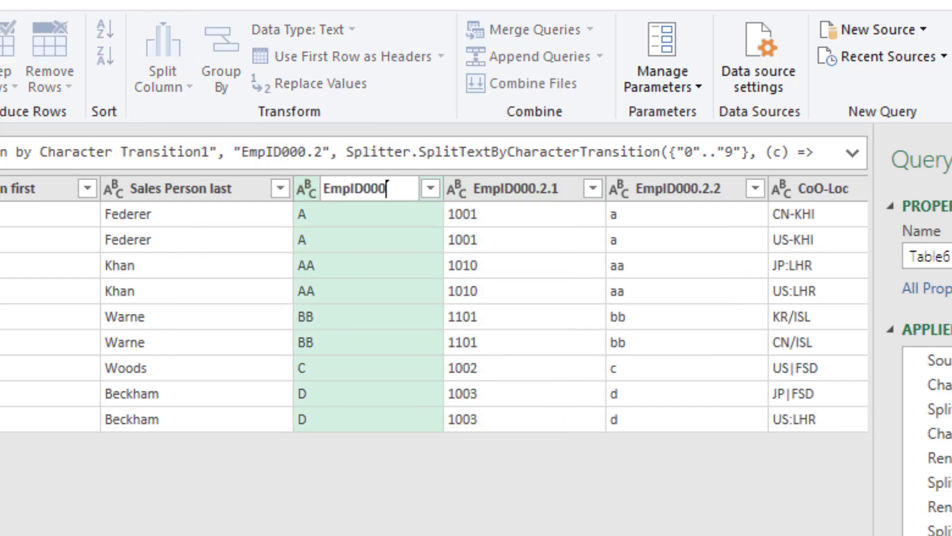
type("-a")
key("BackSpace")
type("1")
key("Return")
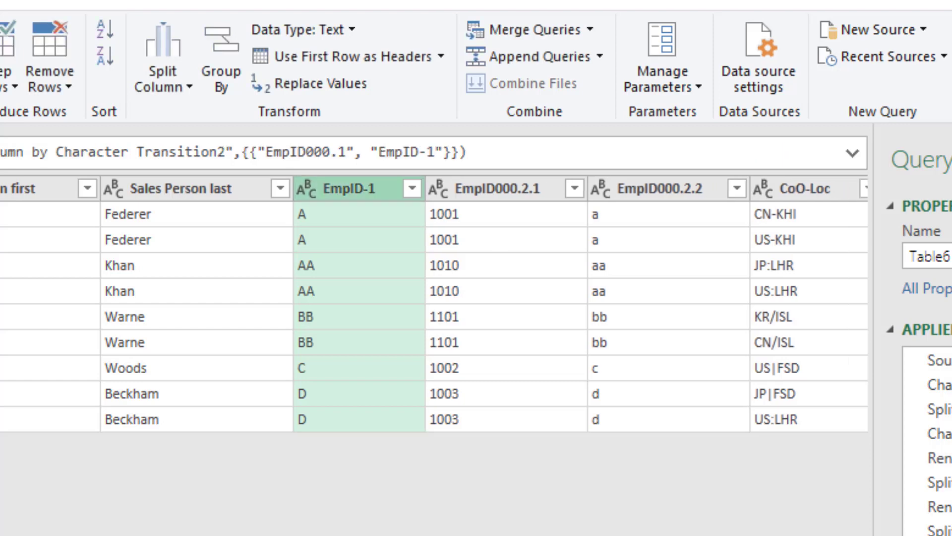
Rename the EmpID000.2.1 column holding the ID digits as EmpID-2
double_click(527, 188)
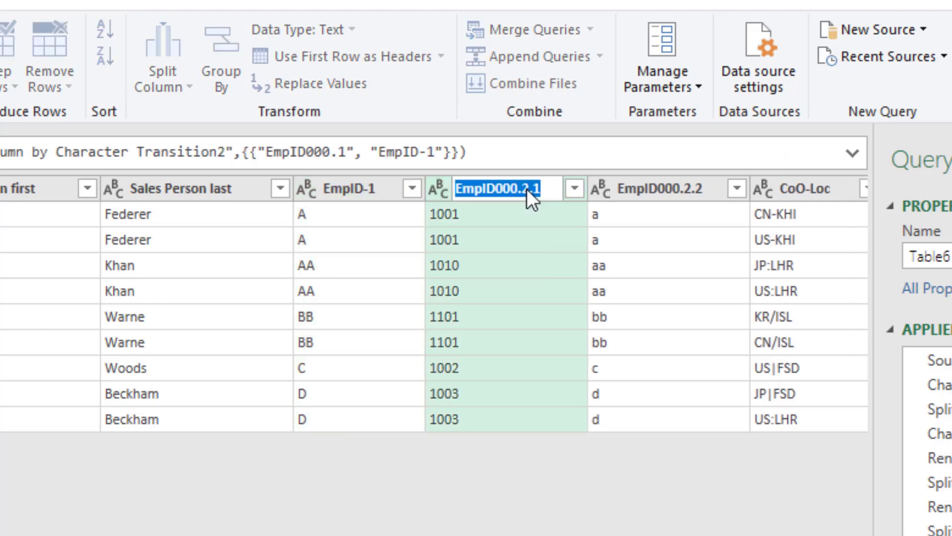
key("End")
key("BackSpace")
key("BackSpace")
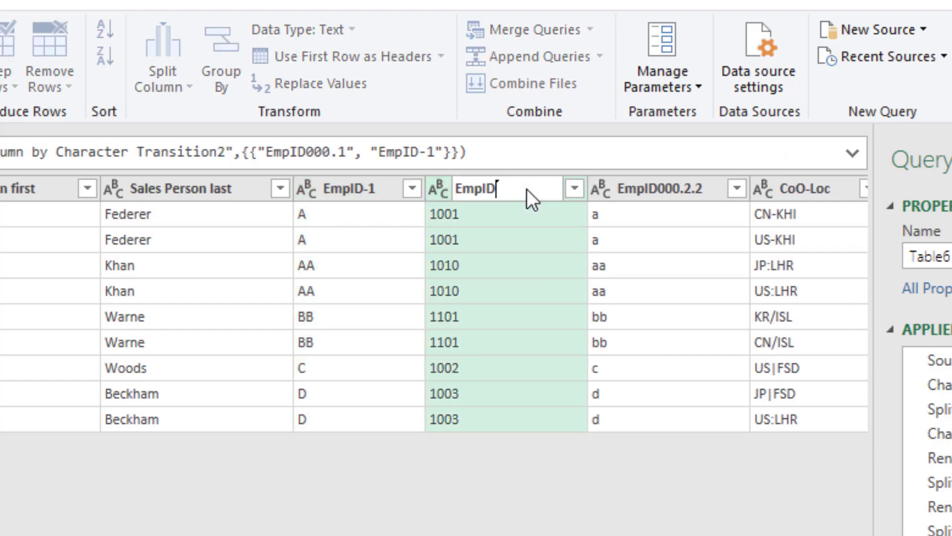
type("-2")
key("Return")
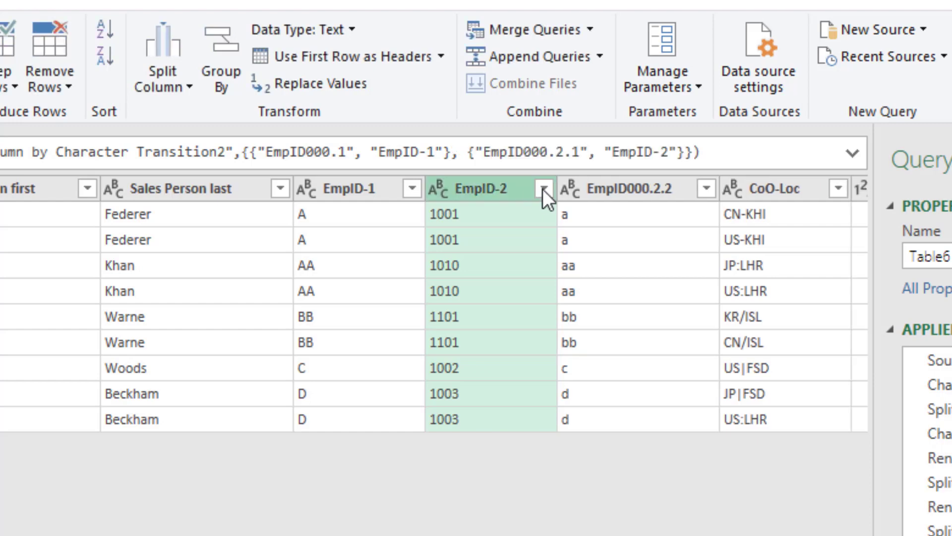
Remove the EmpID000.2.2 column containing the trailing lowercase letters
double_click(624, 189)
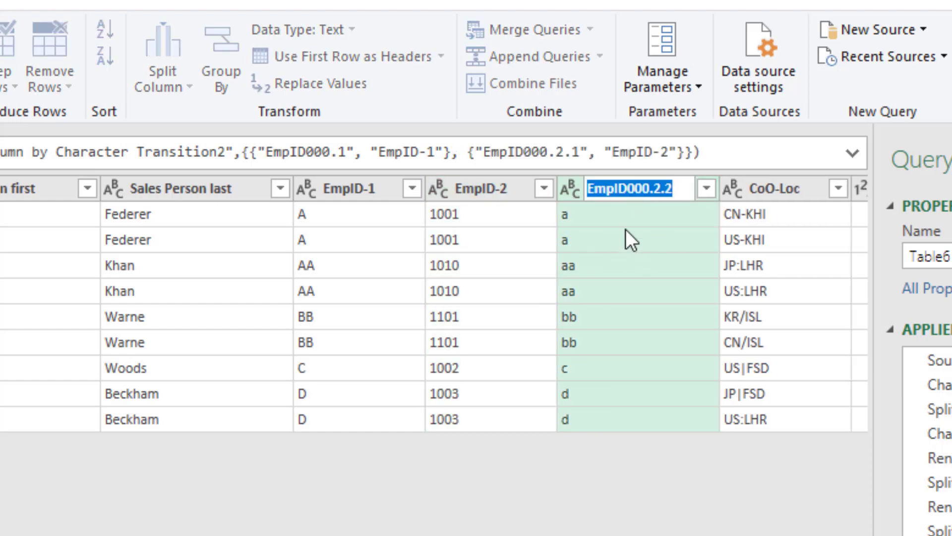
key("Escape")
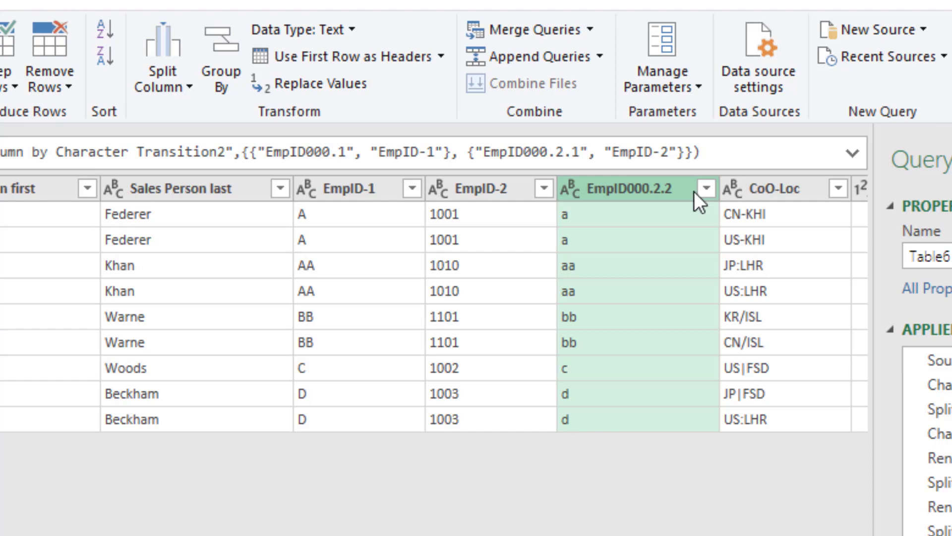
key("Delete")
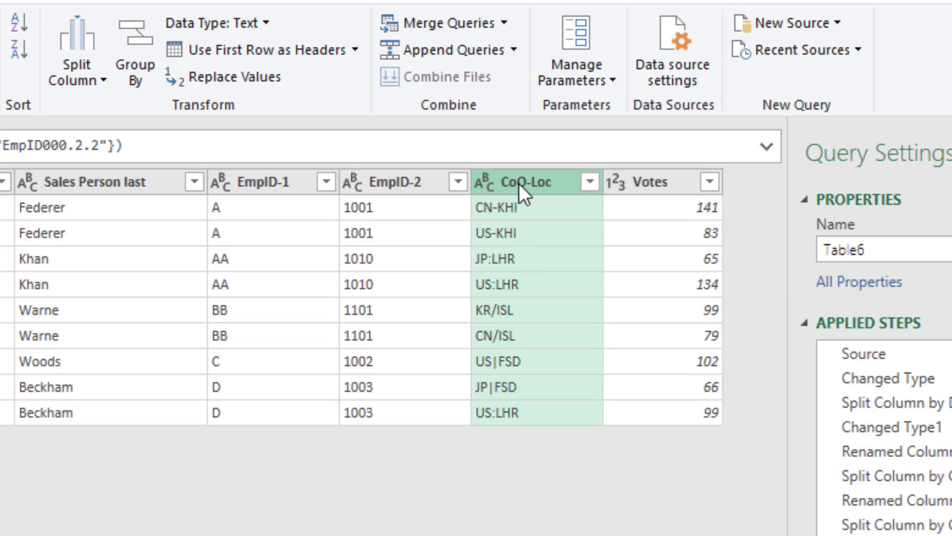
Split the CoO-Loc column by number of characters, using 2 characters once, as far left as possible
left_click(90, 77)
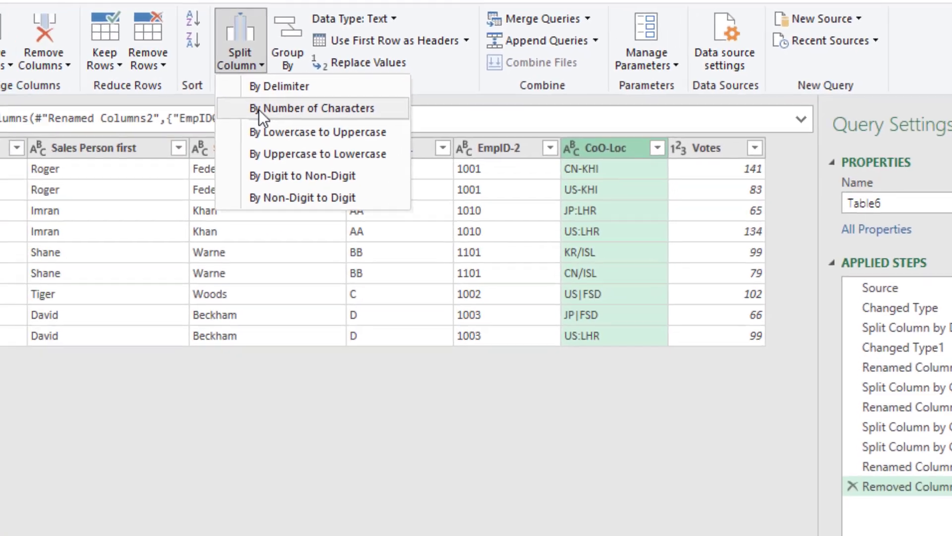
left_click(124, 130)
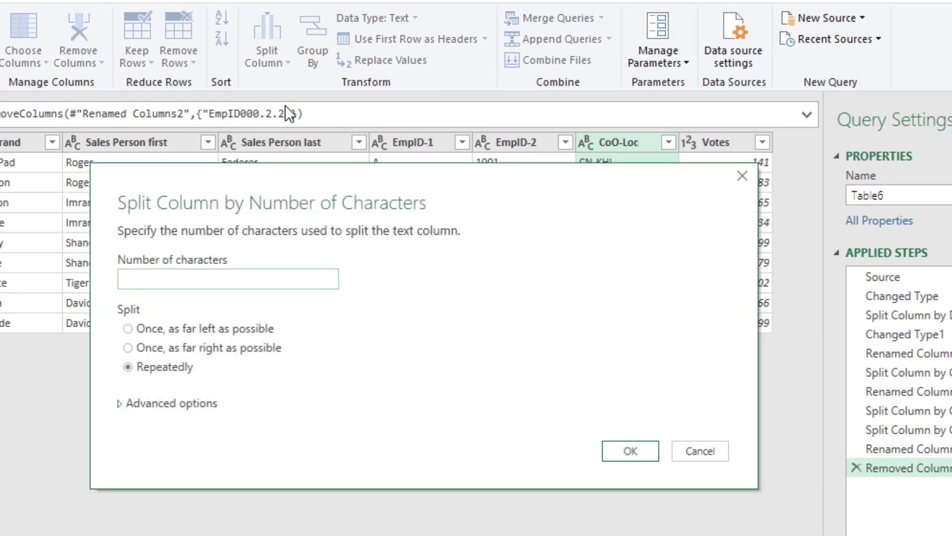
type("2")
left_click_drag(524, 182, 398, 248)
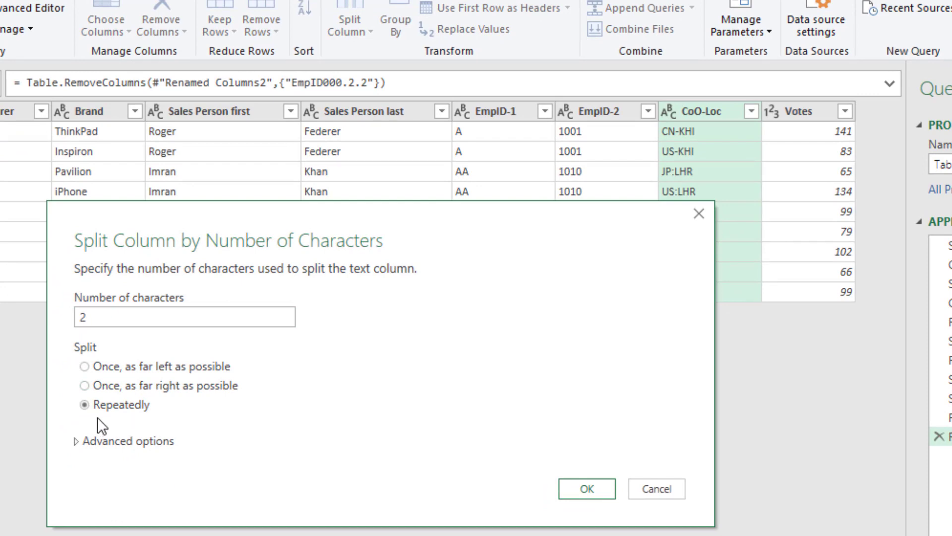
left_click(84, 367)
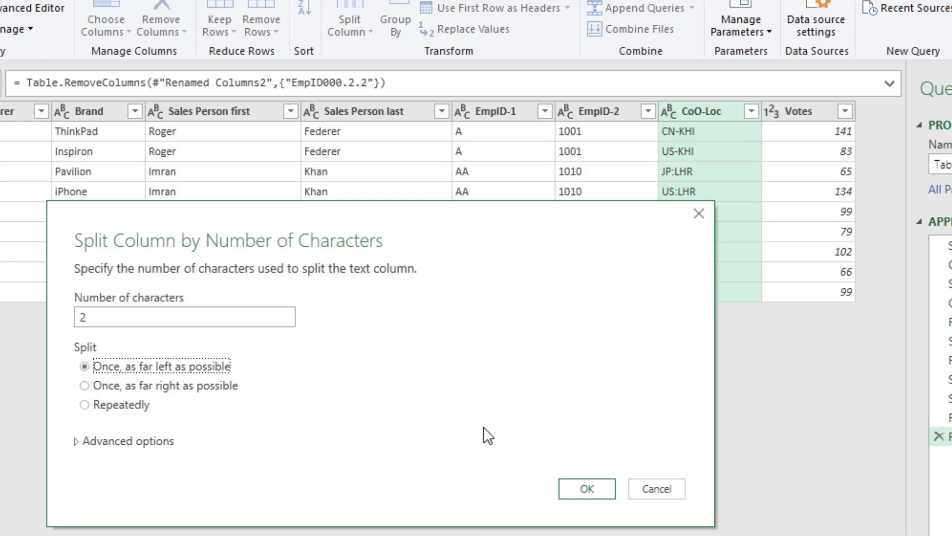
left_click(571, 490)
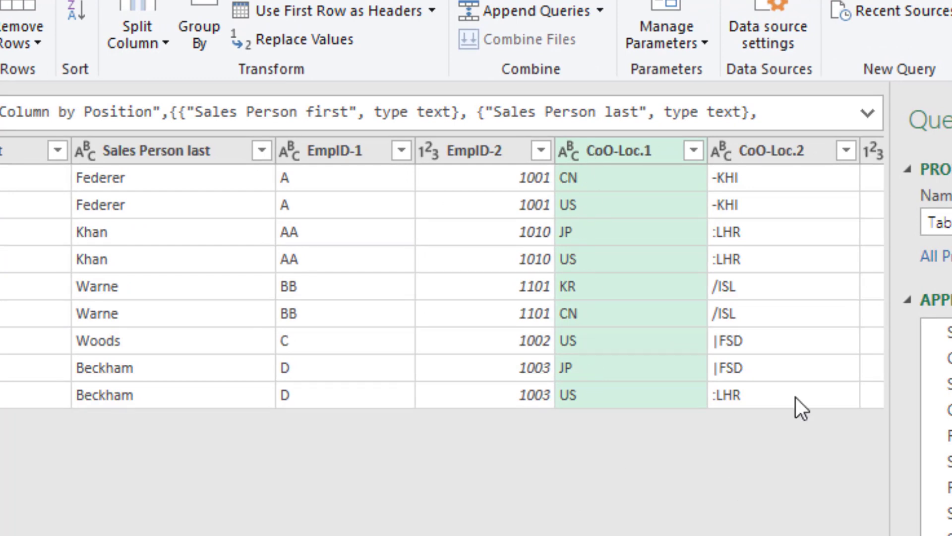
Split the CoO-Loc.2 column by 3 characters once, as far right as possible, and remove the CoO-Loc.2.1 column of separator symbols
left_click(774, 149)
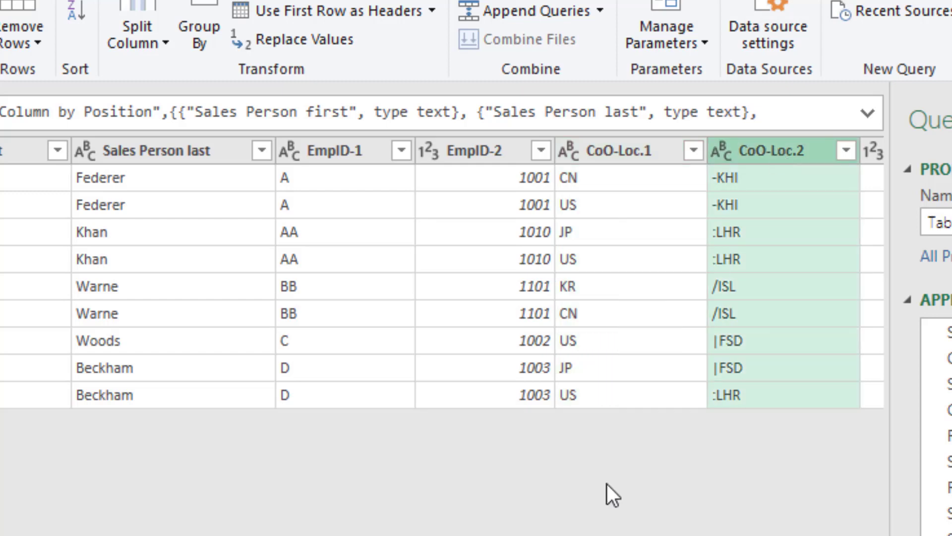
left_click(142, 35)
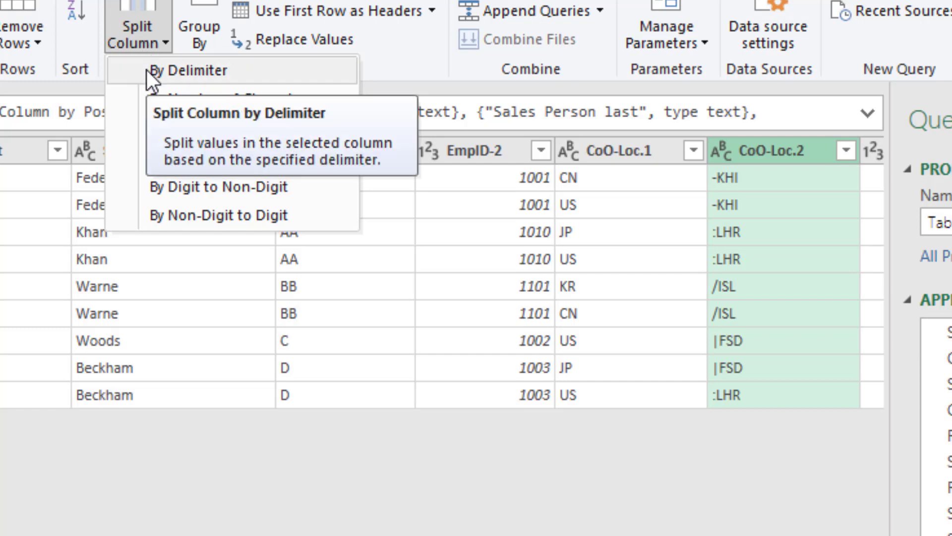
left_click(151, 99)
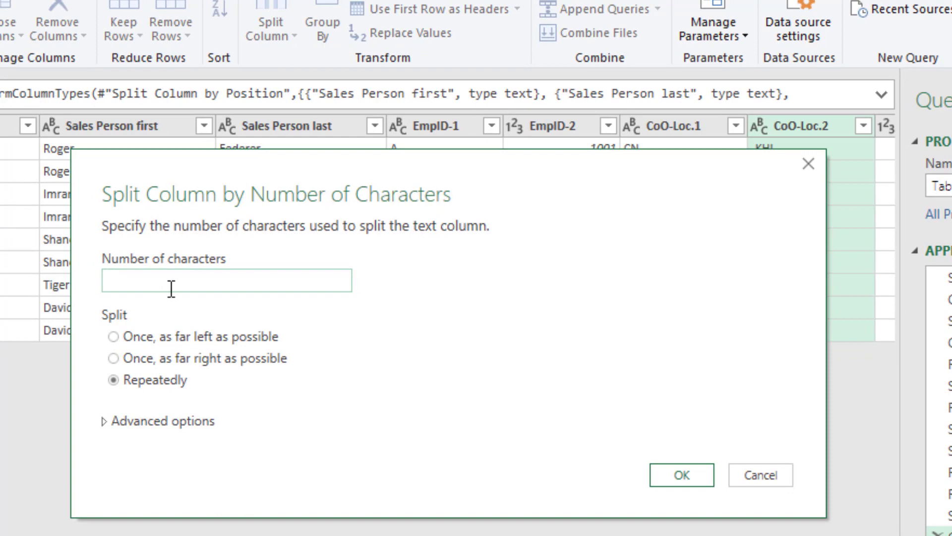
type("3")
left_click(119, 355)
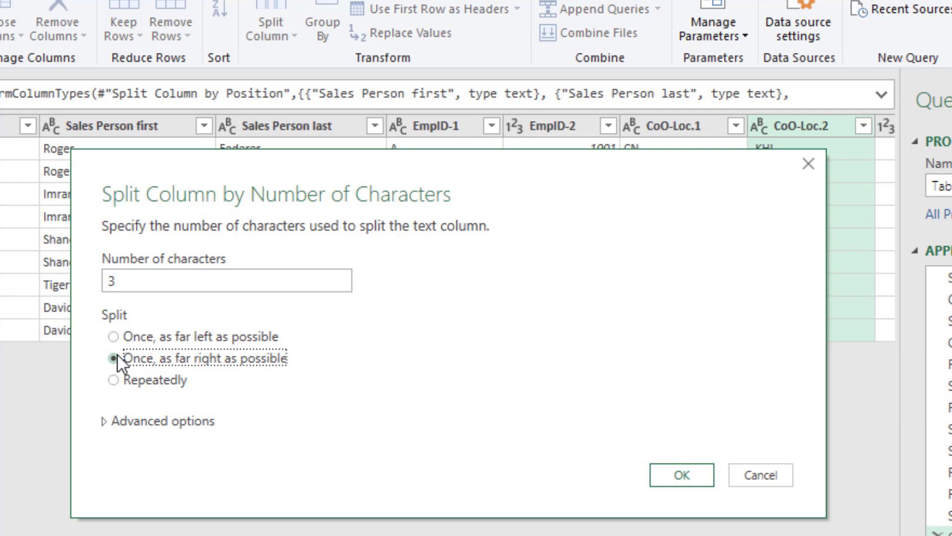
left_click(689, 471)
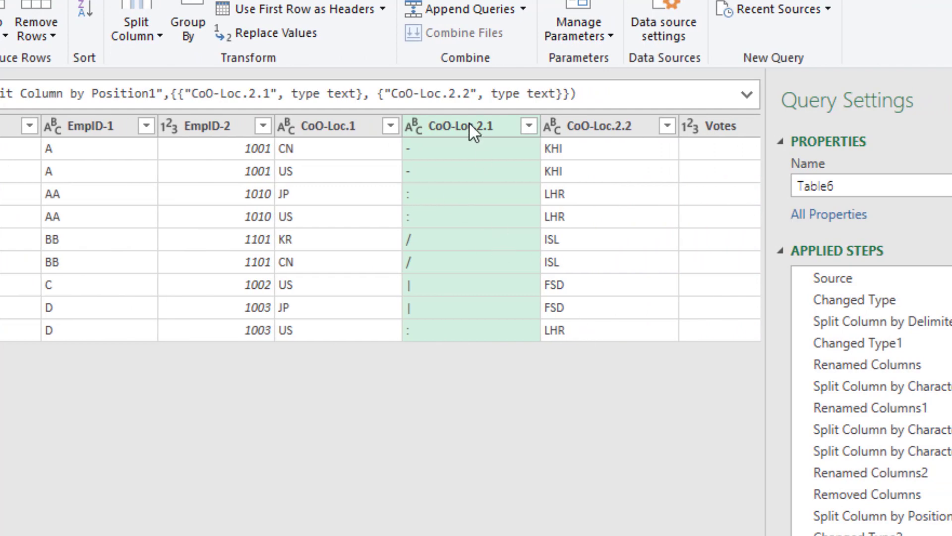
key("Delete")
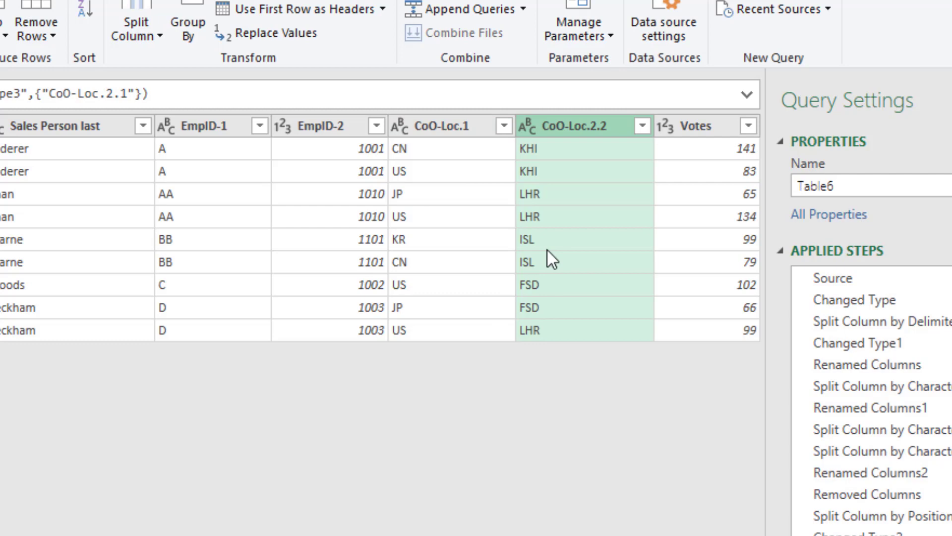
Rename the CoO-Loc.1 column holding the country codes as "Country of orgin"
left_click(452, 127)
double_click(452, 127)
key("End")
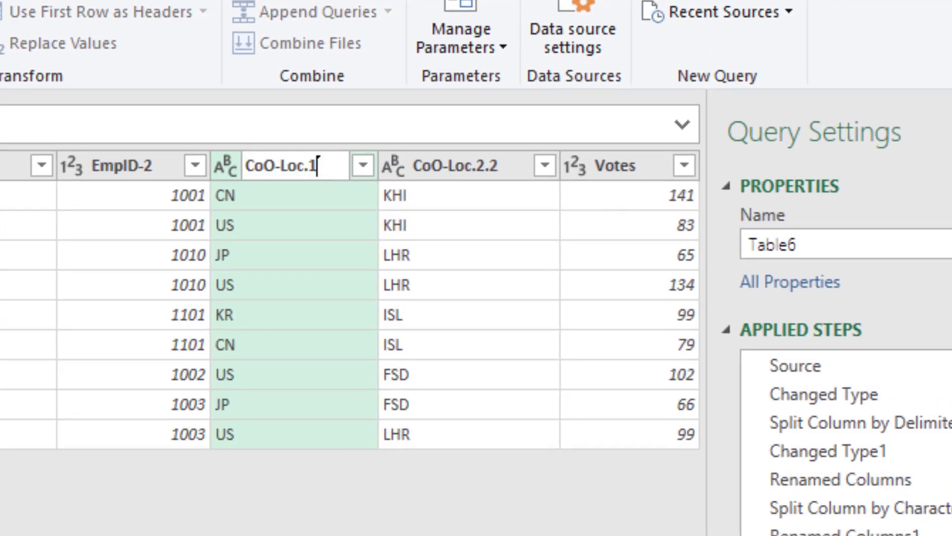
key("BackSpace")
key("BackSpace")
key("BackSpace")
key("BackSpace")
key("BackSpace")
key("BackSpace")
key("BackSpace")
key("BackSpace")
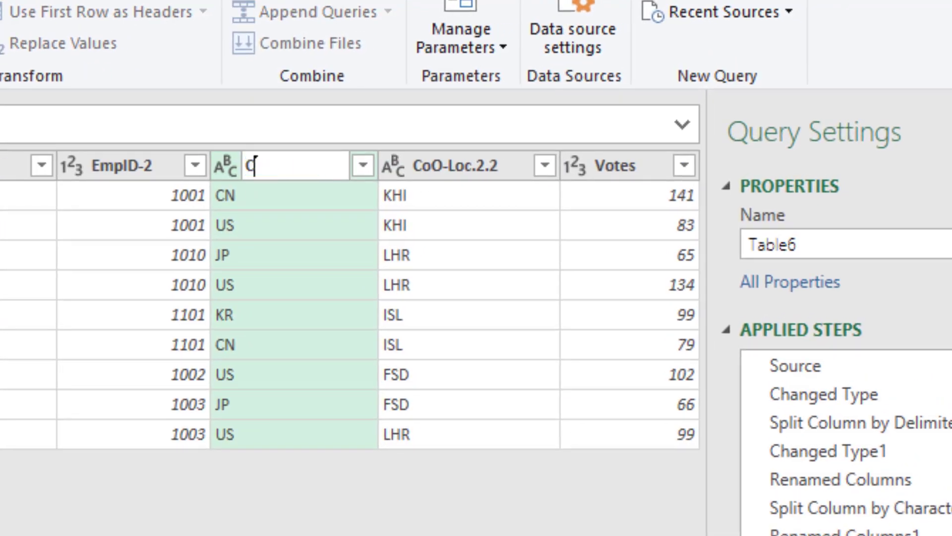
type("ountry of orgin")
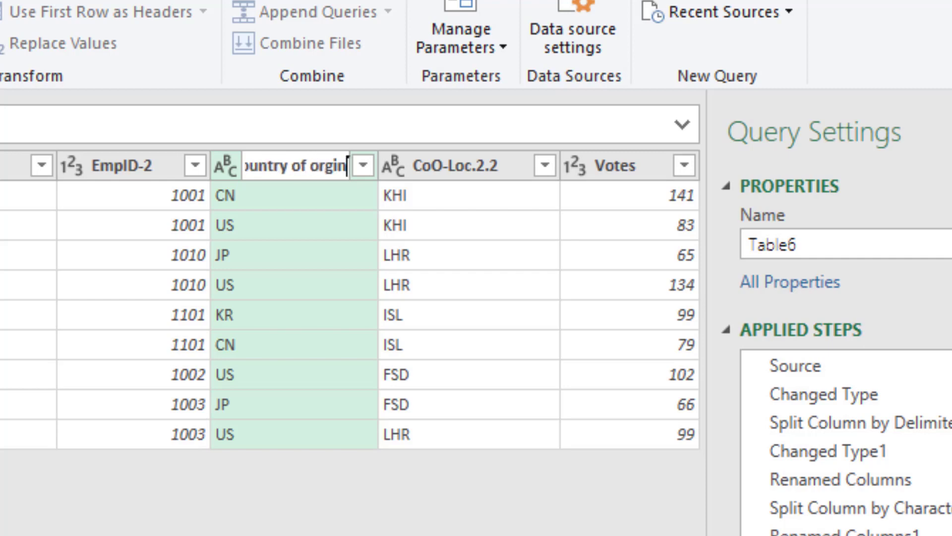
key("Return")
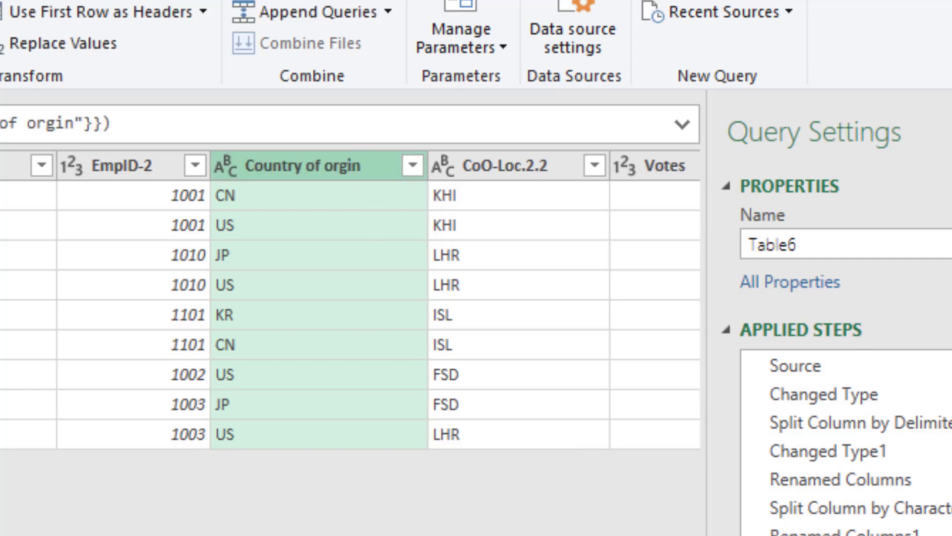
Rename the CoO-Loc.2.2 column holding the location codes as City
double_click(557, 166)
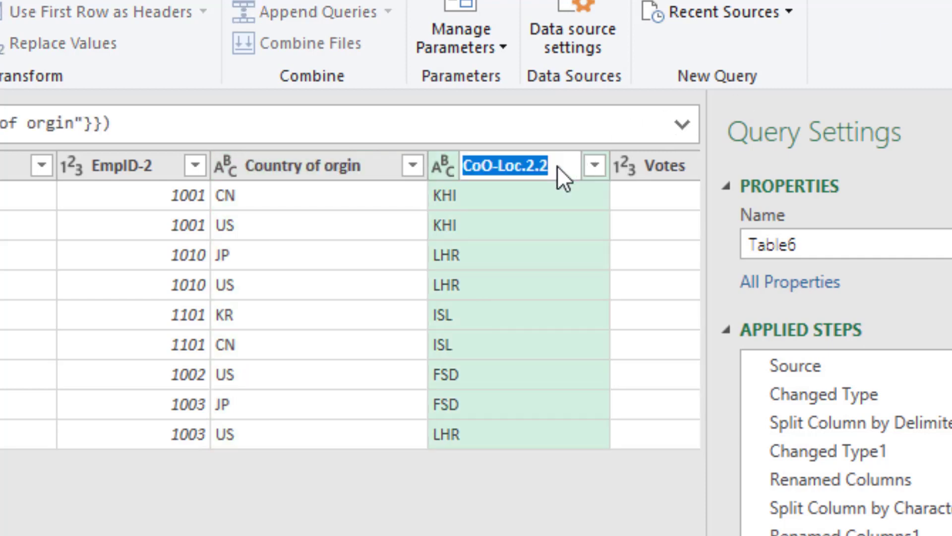
type("Ciy")
key("BackSpace")
type("ty")
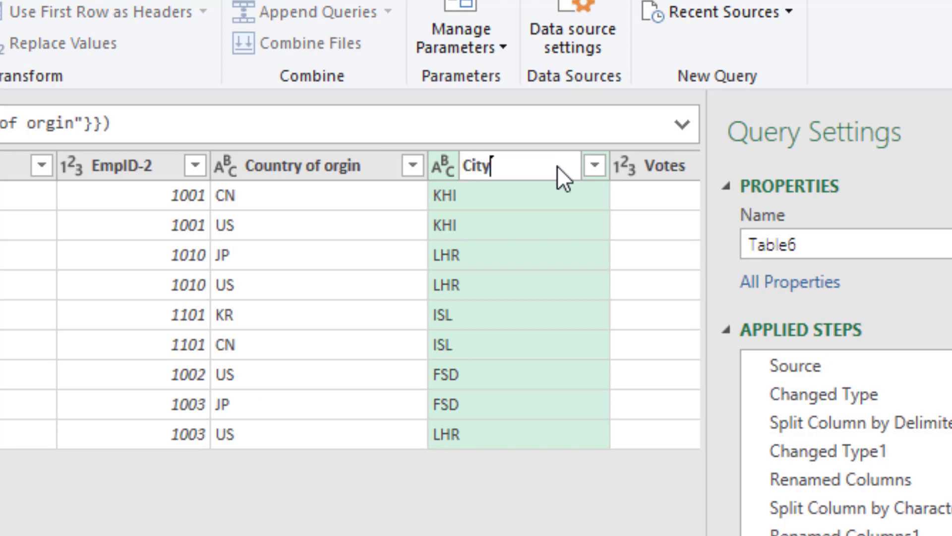
key("Return")
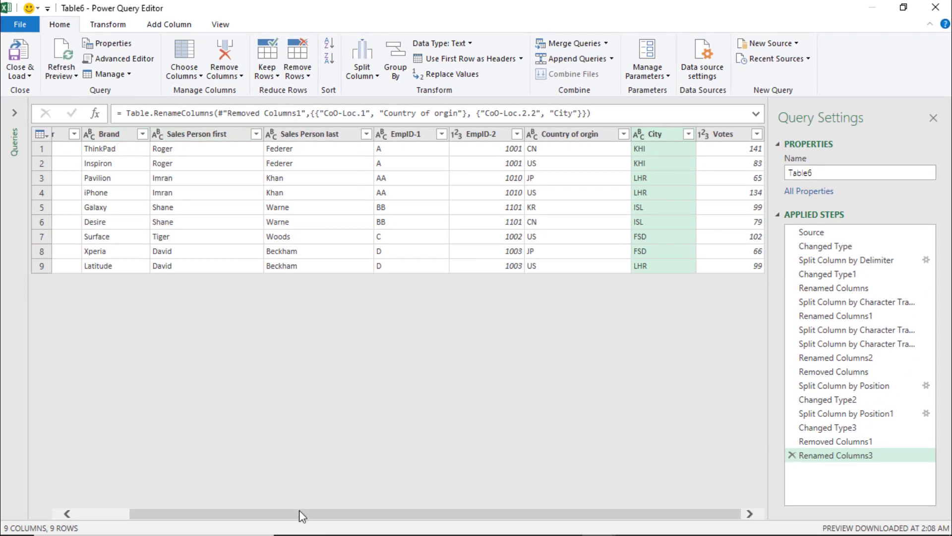
Load the Table6 query as a table into the existing Split column worksheet at cell A16 and close the queries list
left_click_drag(300, 511, 194, 509)
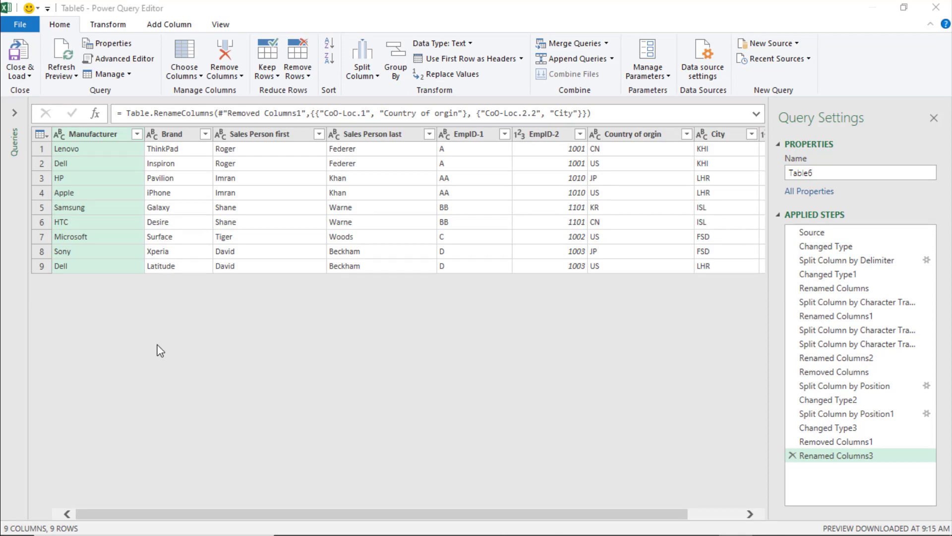
left_click(28, 77)
left_click(54, 107)
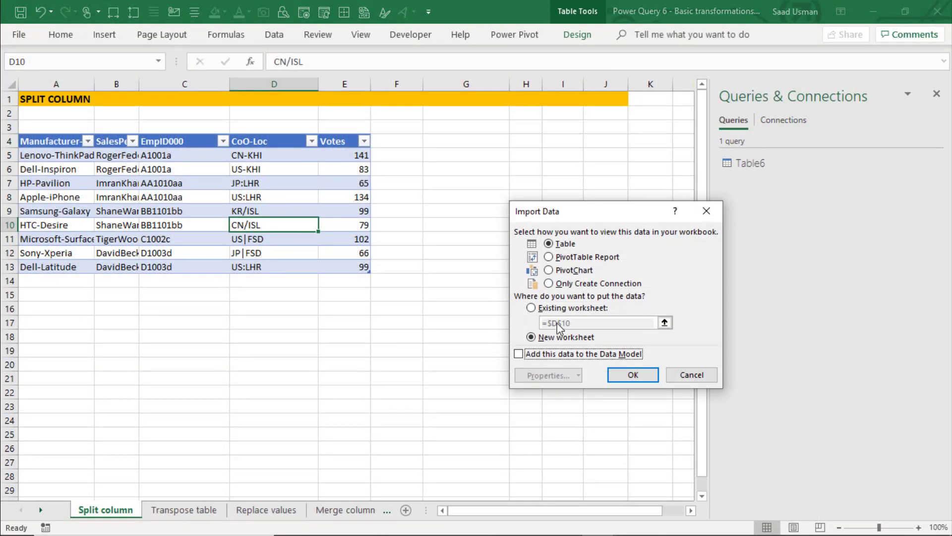
left_click(533, 309)
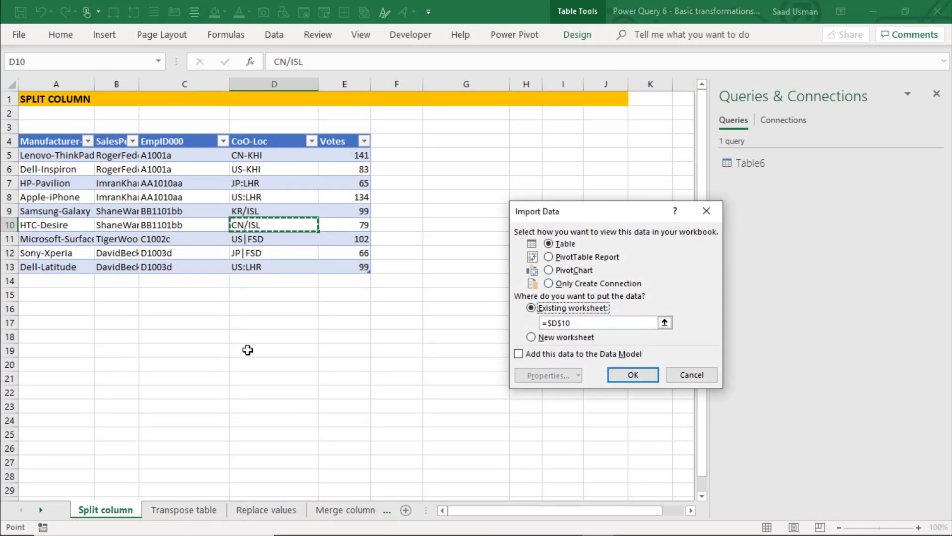
left_click(42, 311)
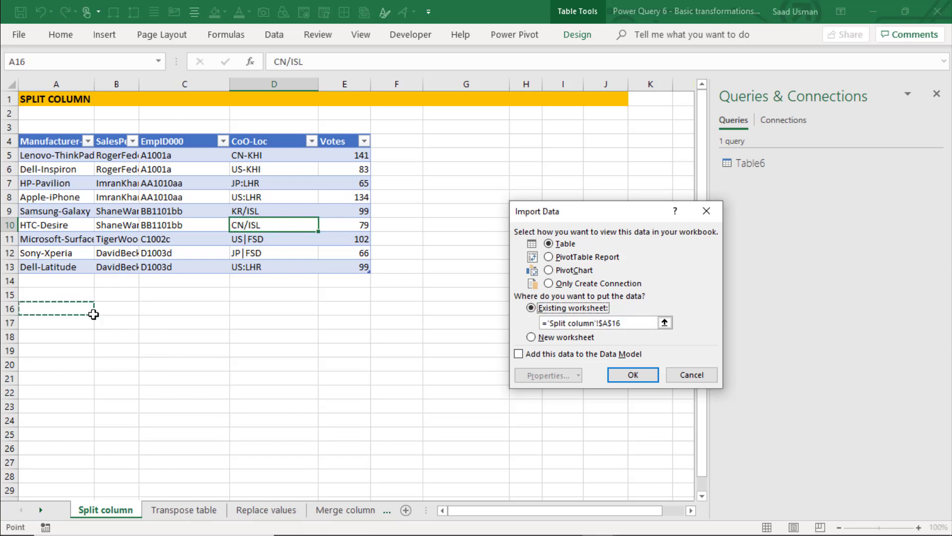
left_click(633, 376)
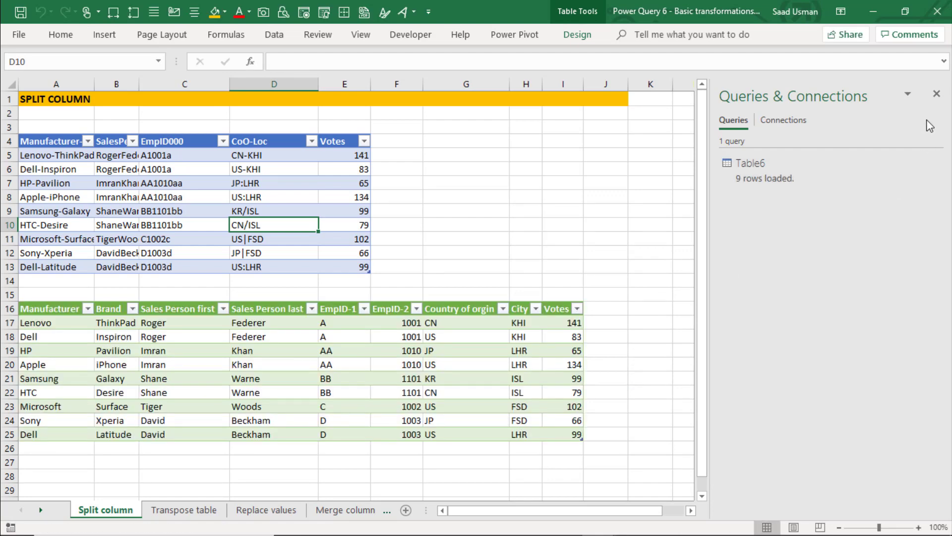
left_click(937, 95)
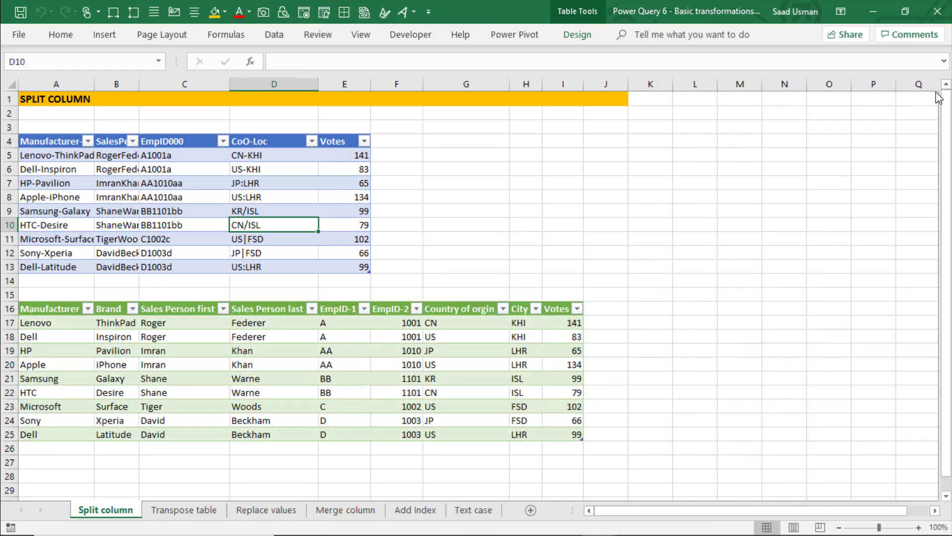